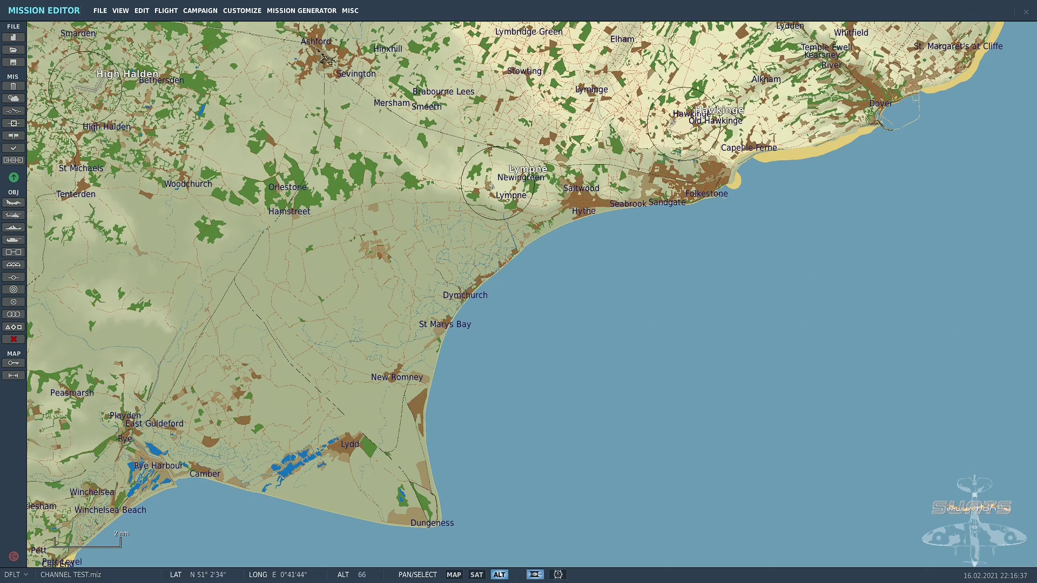
Place a UK Spitfire LF Mk. IX airplane group near Playden with one waypoint at sea south of Folkestone
click(13, 203)
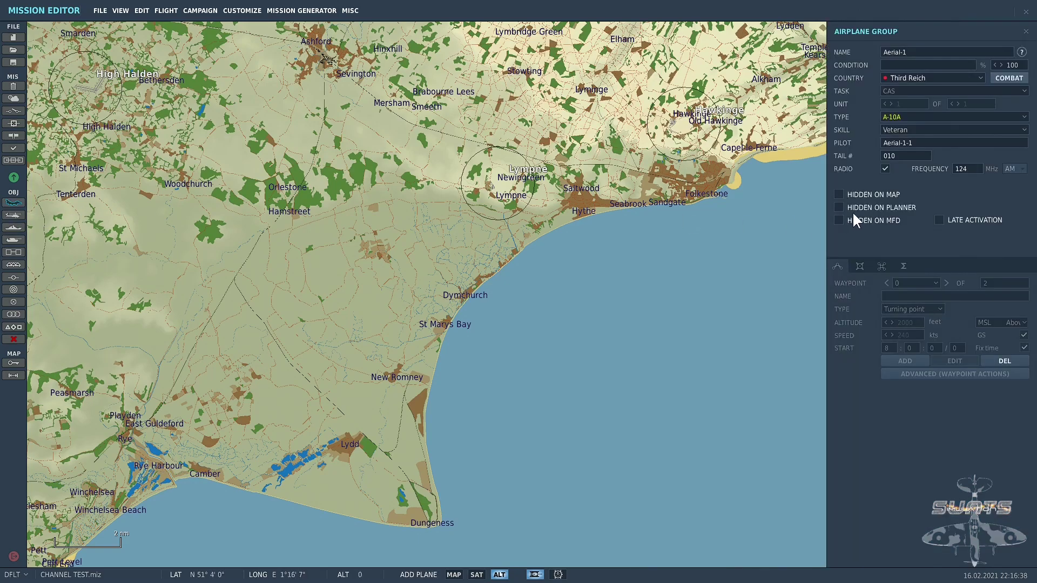
click(980, 77)
click(948, 154)
click(1018, 116)
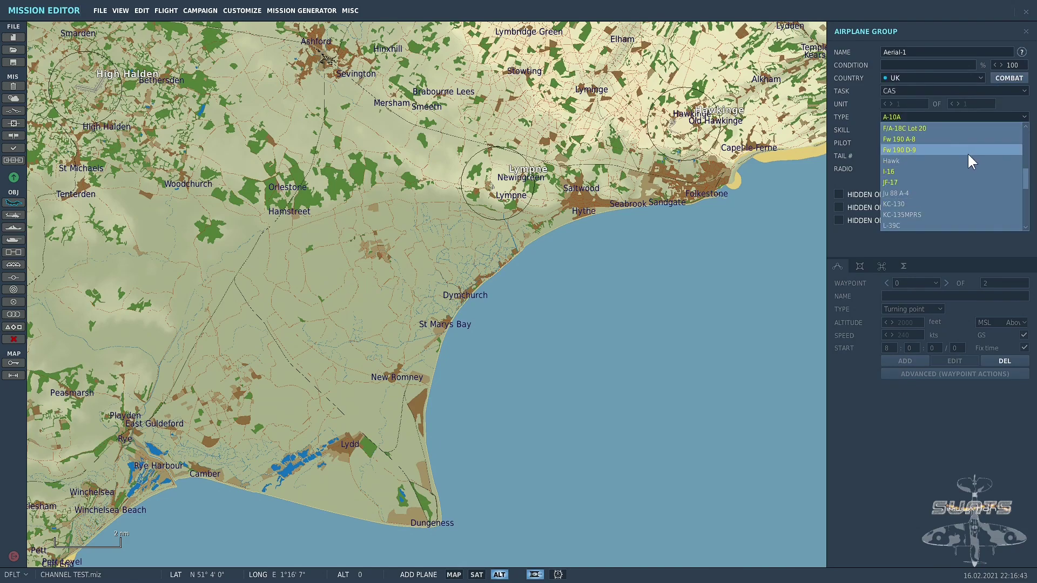
scroll(964, 157, down, 2)
click(922, 172)
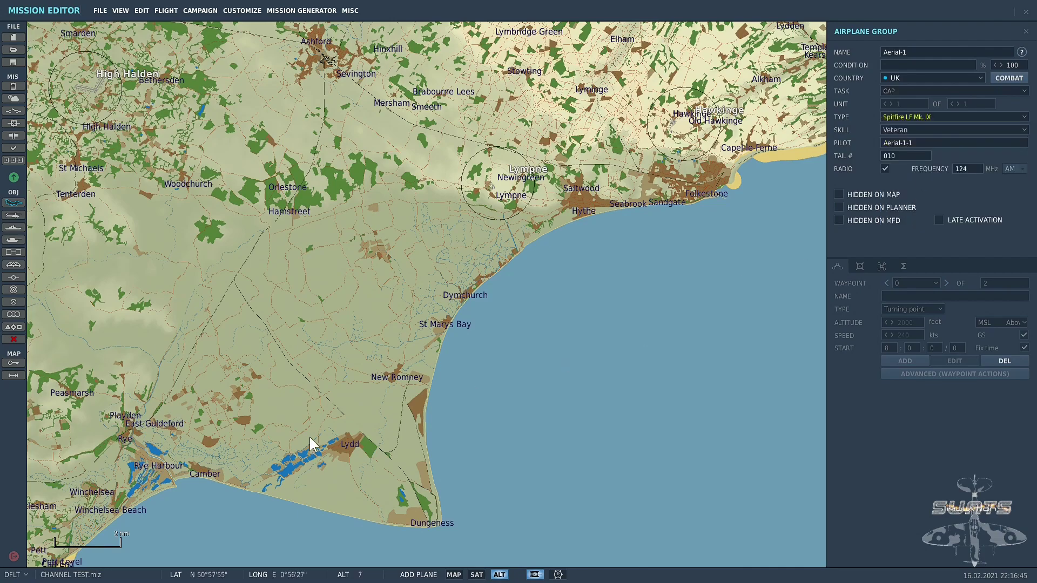
click(159, 416)
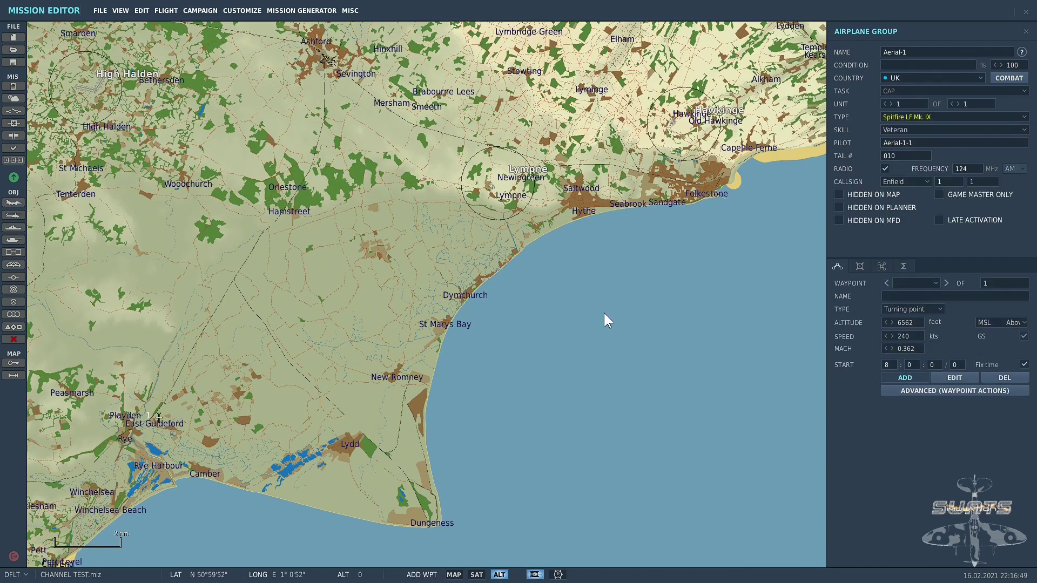
click(742, 271)
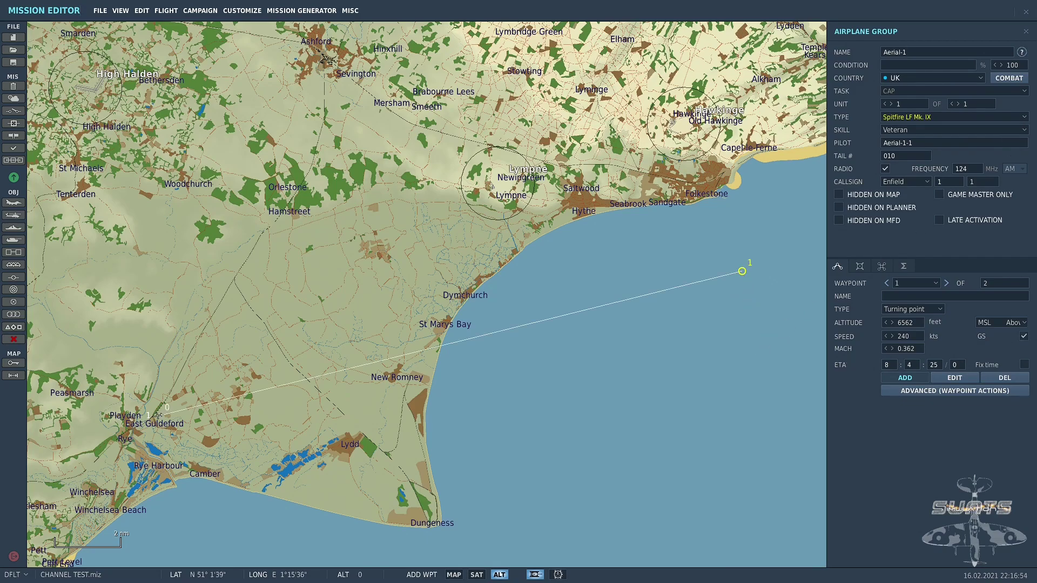
Set the Spitfire group's skill to Client and rename the group SPITTY
click(1026, 129)
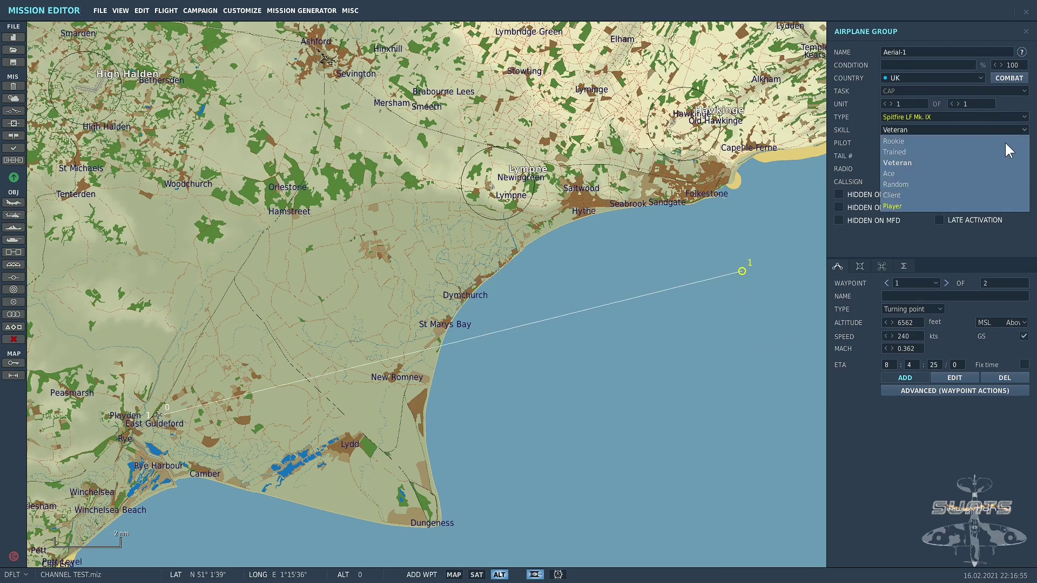
click(898, 195)
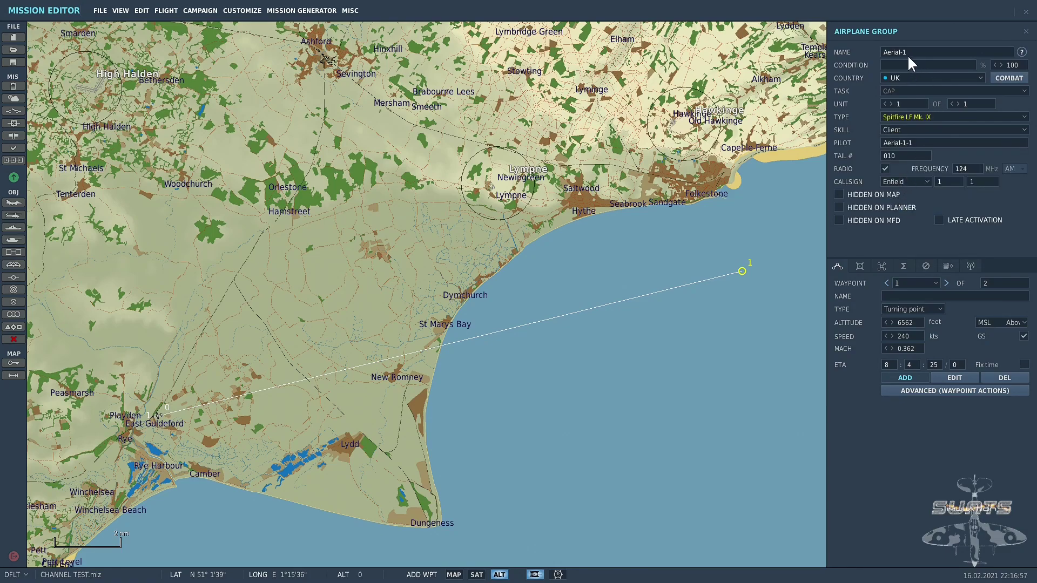
text(SPITTY)
click(1025, 31)
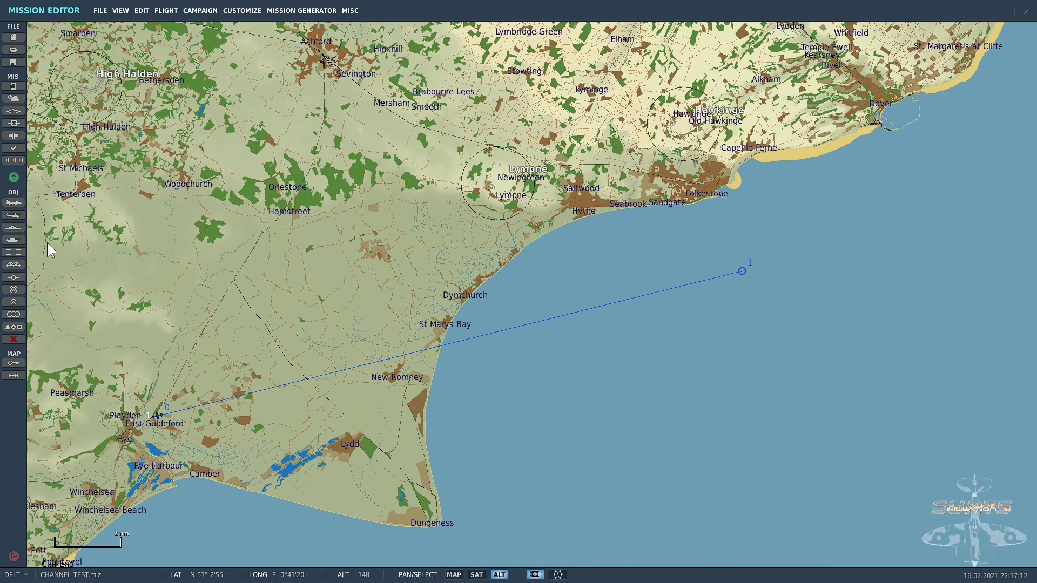
Place a Third Reich Fw 190 A-8 airplane group at sea south of Folkestone, near the Spitfire's waypoint
click(14, 203)
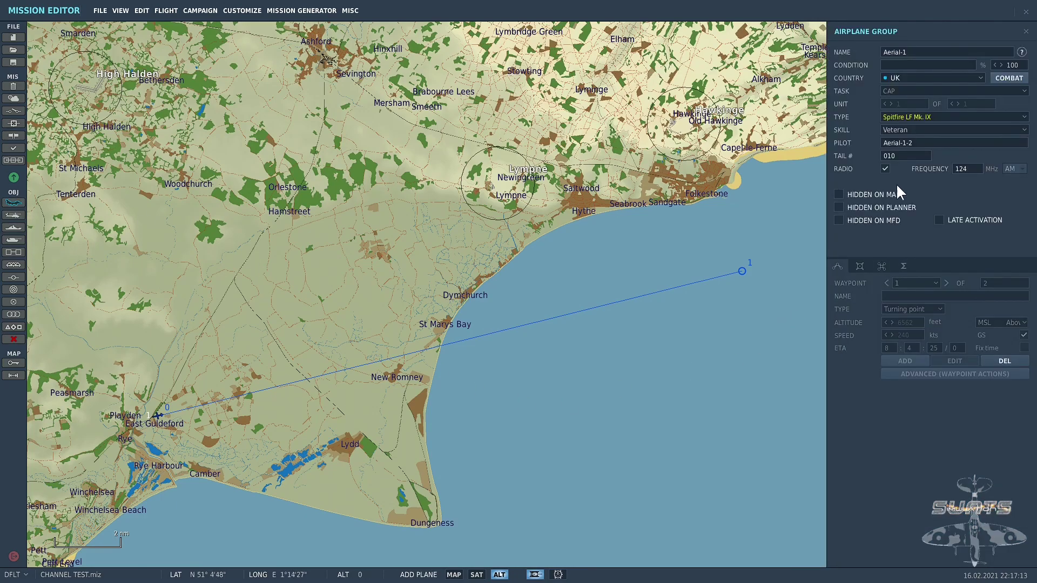
click(979, 78)
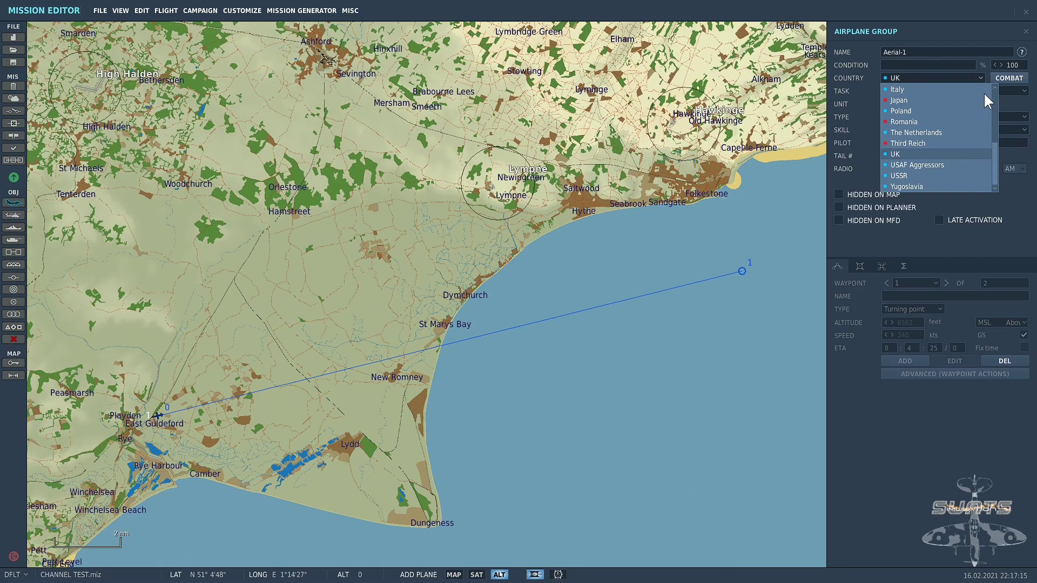
click(920, 144)
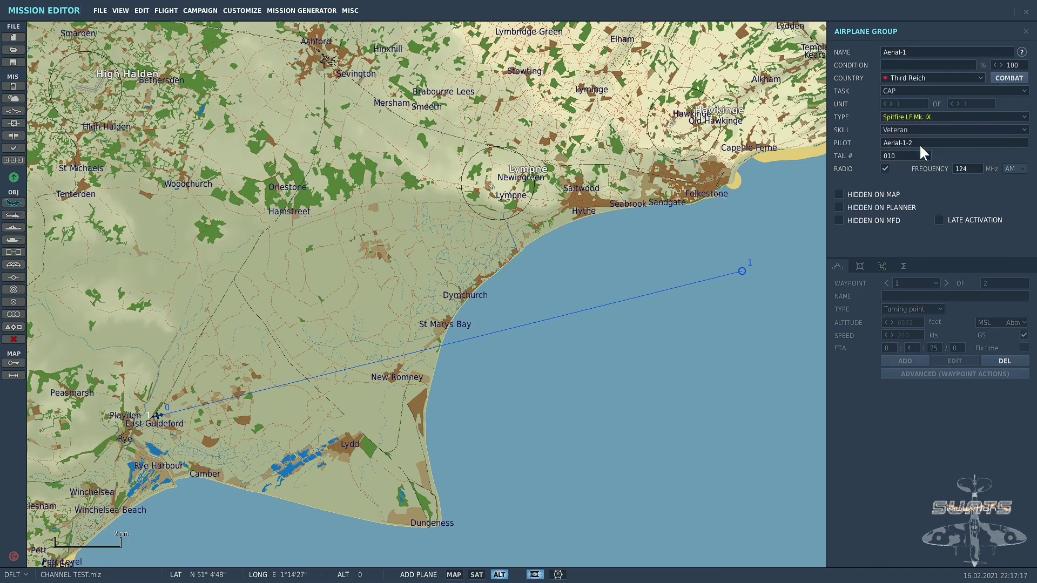
click(1025, 117)
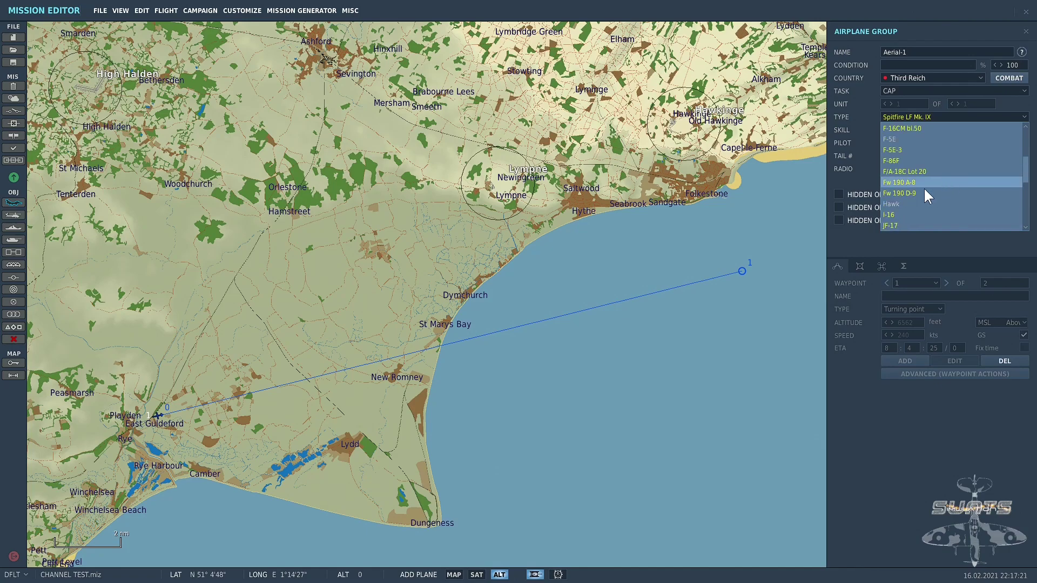
click(897, 184)
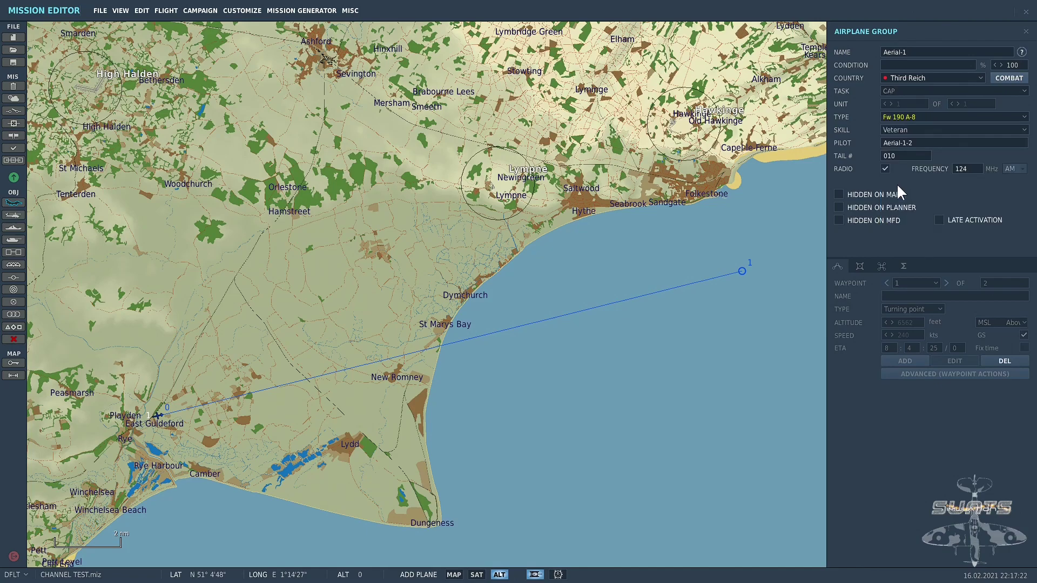
click(732, 247)
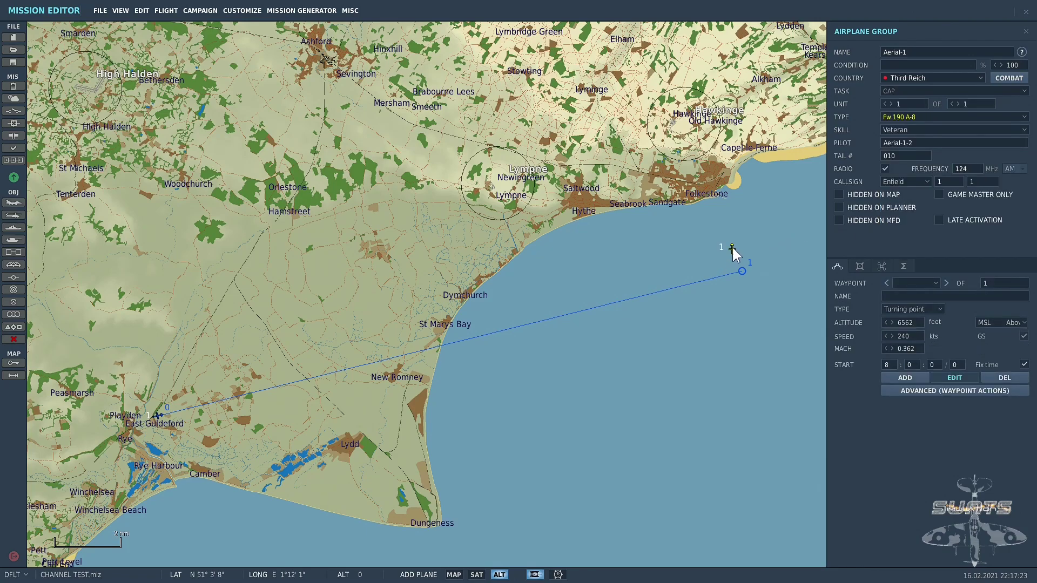
Route the Fw 190 inland northwest of New Romney, past Dungeness and back to its start, and enable late activation
click(296, 366)
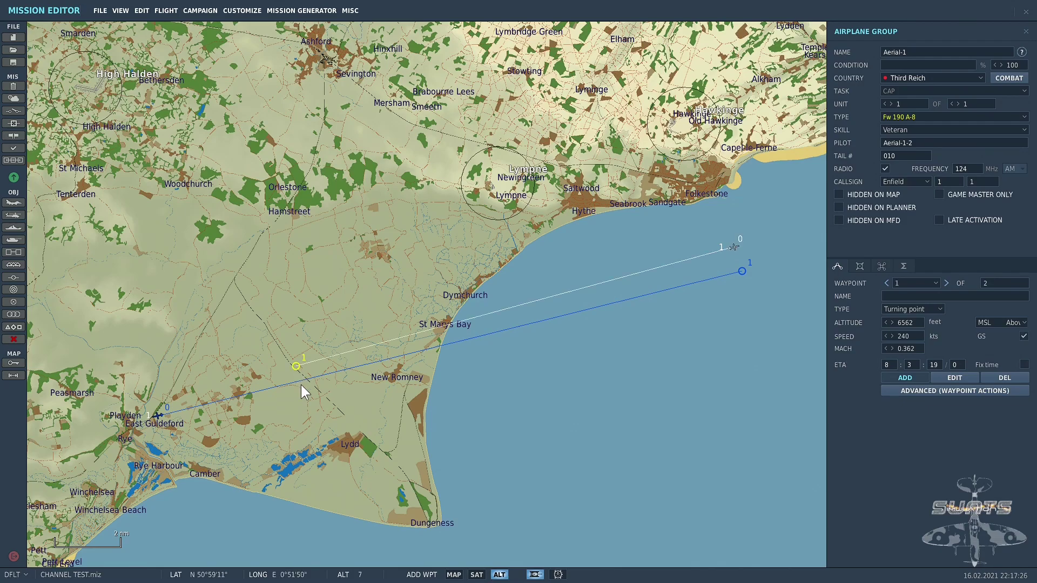
click(446, 547)
click(731, 254)
click(940, 221)
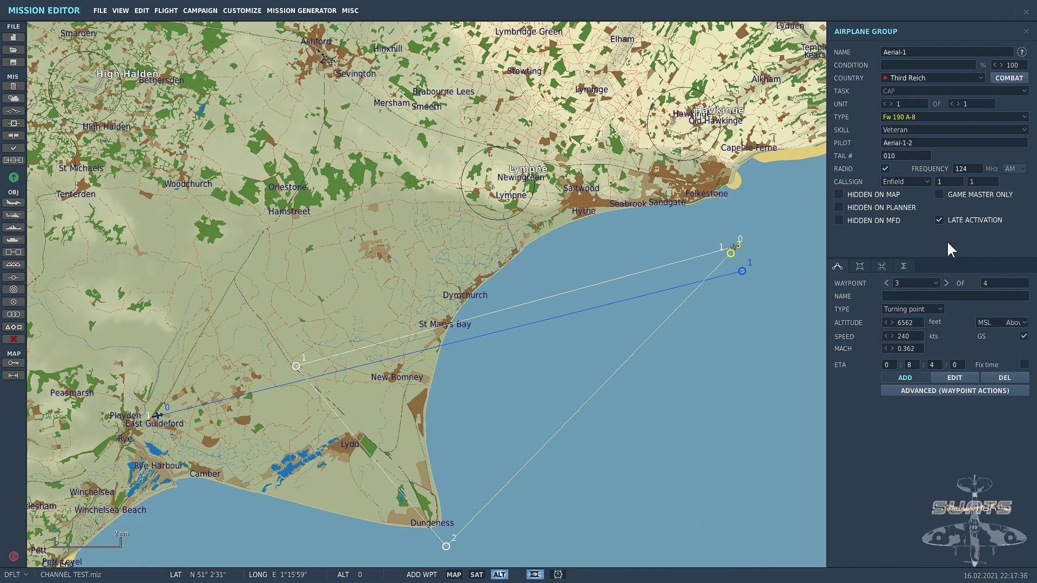
click(1025, 32)
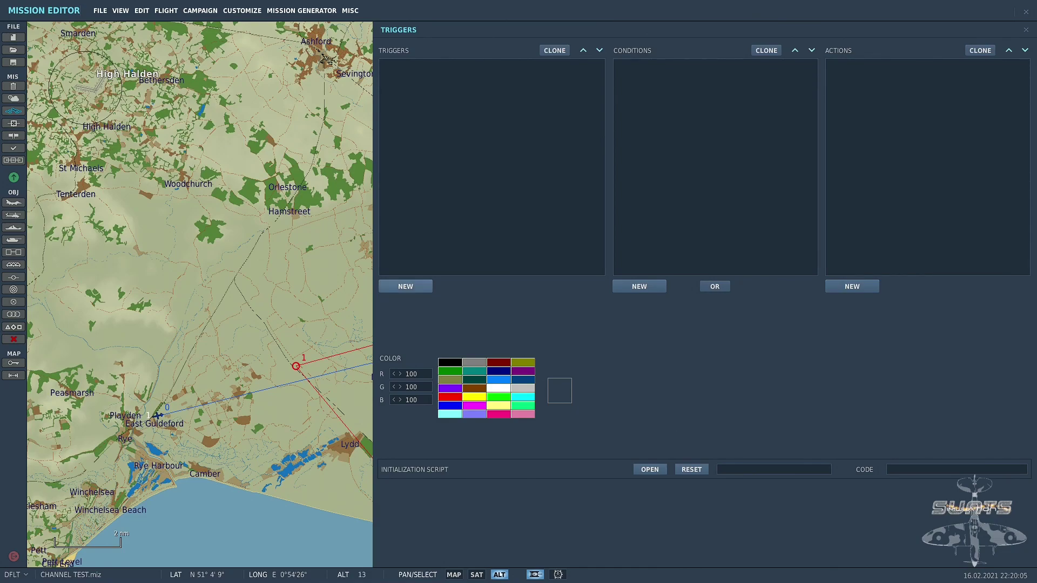
Create a 1 ONCE trigger named RADIO
click(418, 287)
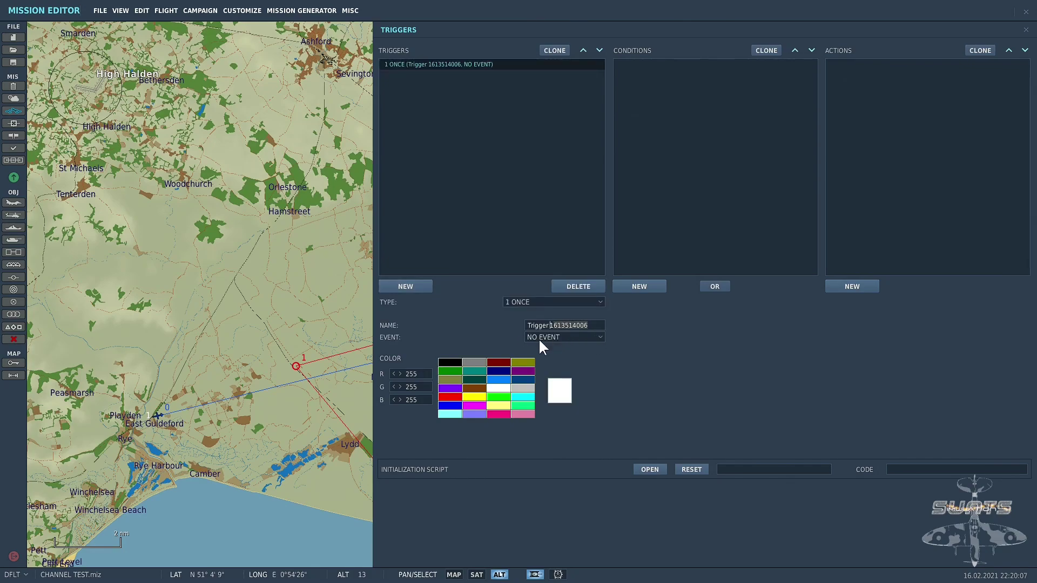
key(shift+End)
text(RADIO)
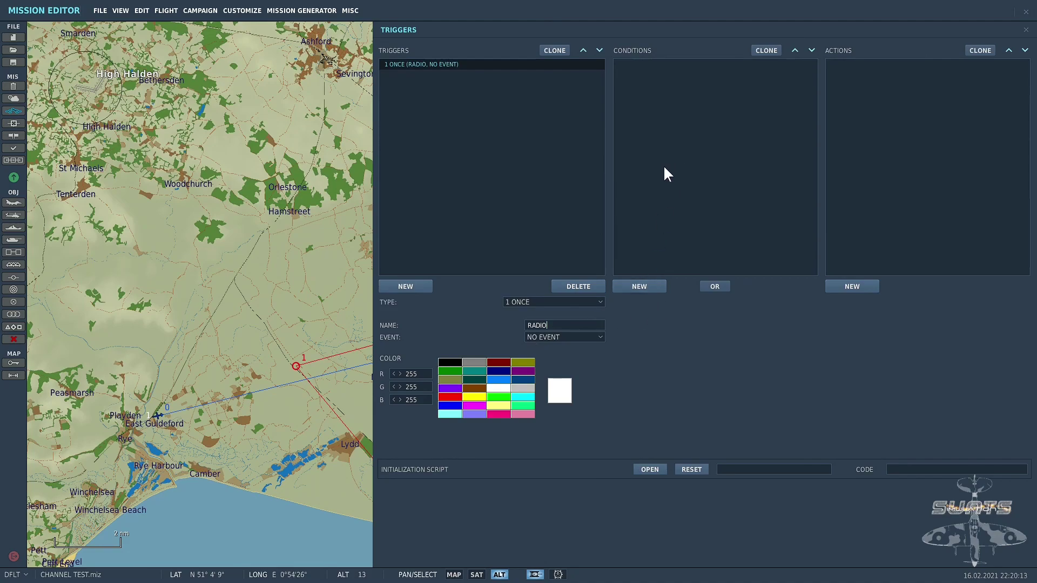
Add a RADIO ITEM ADD FOR GROUP action to the RADIO trigger
click(859, 287)
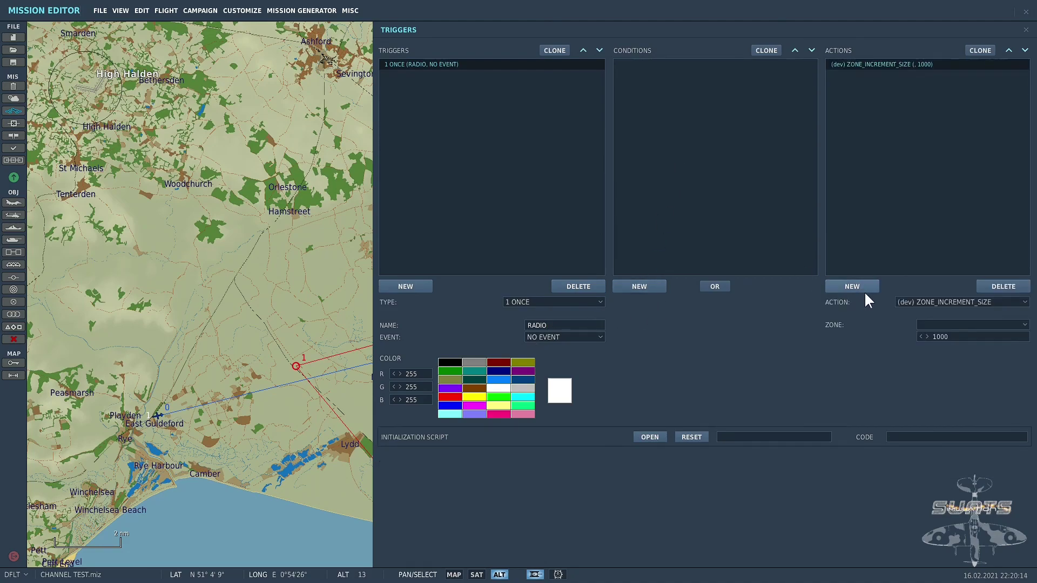
click(1024, 302)
scroll(961, 355, down, 15)
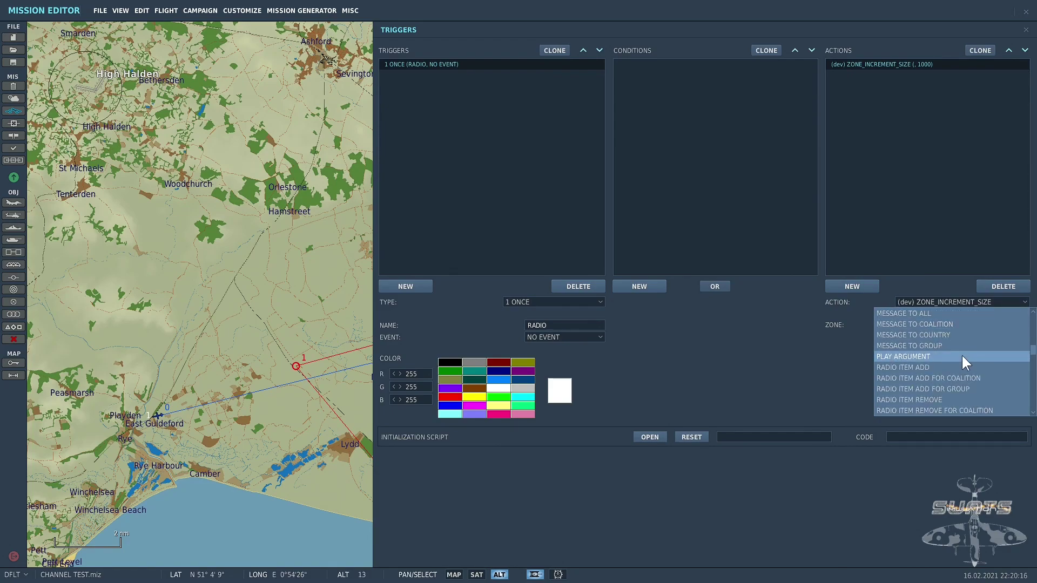
scroll(961, 357, up, 1)
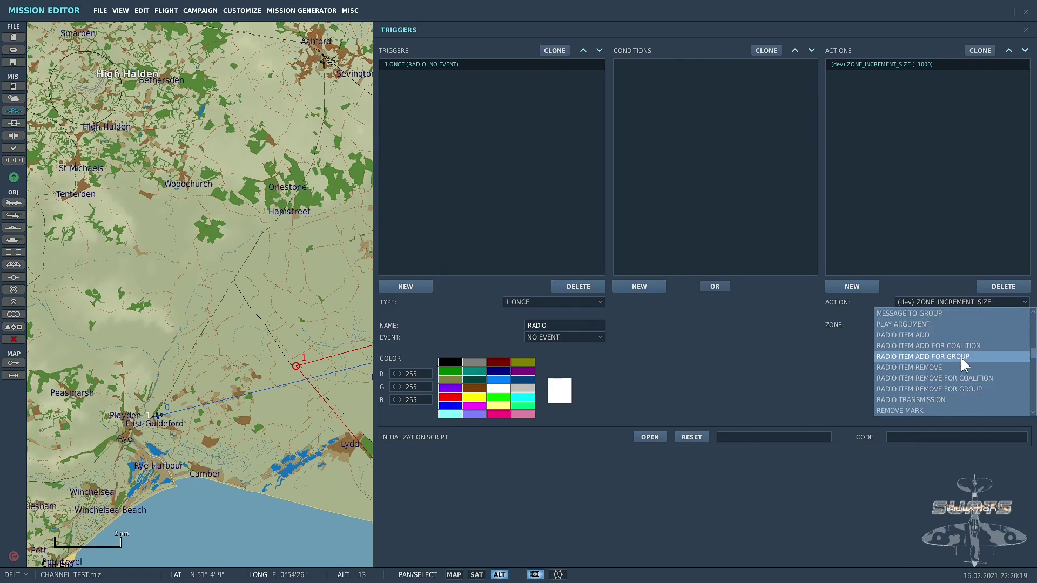
click(925, 358)
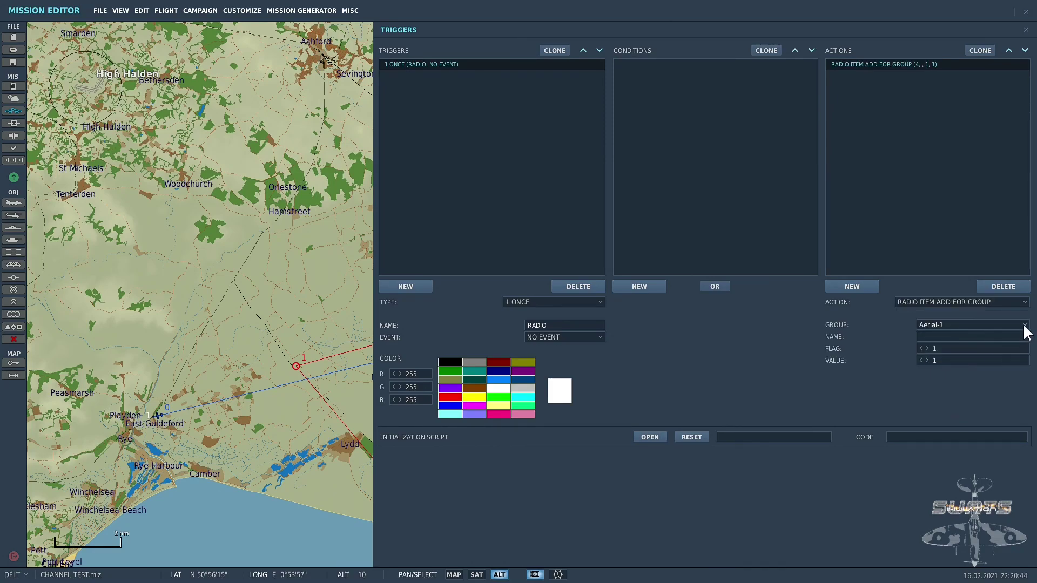
Assign the radio item to the SPITTY group and name it SPAWN JERRY
click(1024, 326)
click(936, 346)
text(SPAWN JERRY)
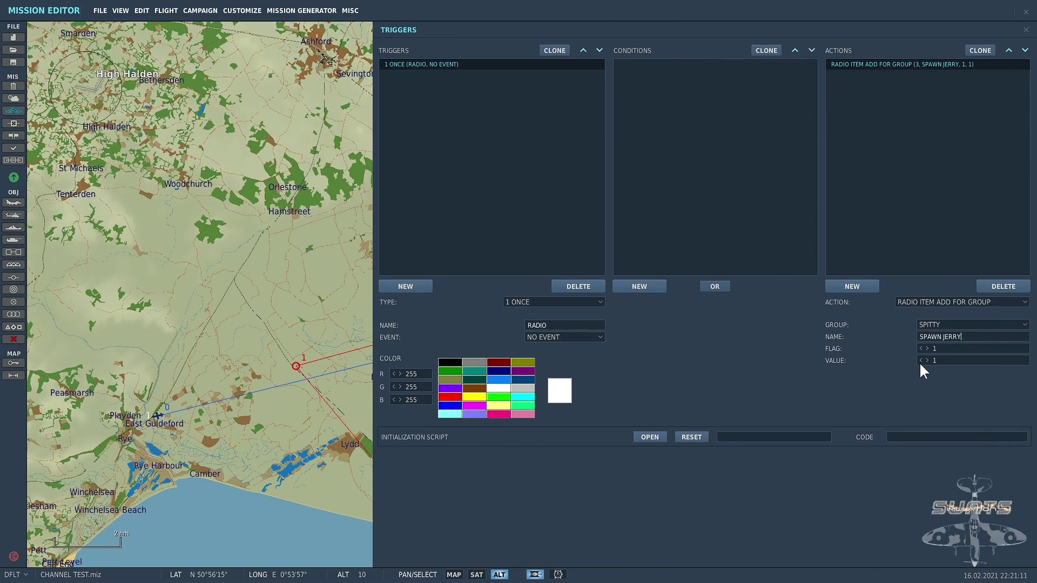
Create a 1 ONCE trigger named A8 SPAWN with a FLAG EQUALS condition using flag 1 and value 1
click(413, 290)
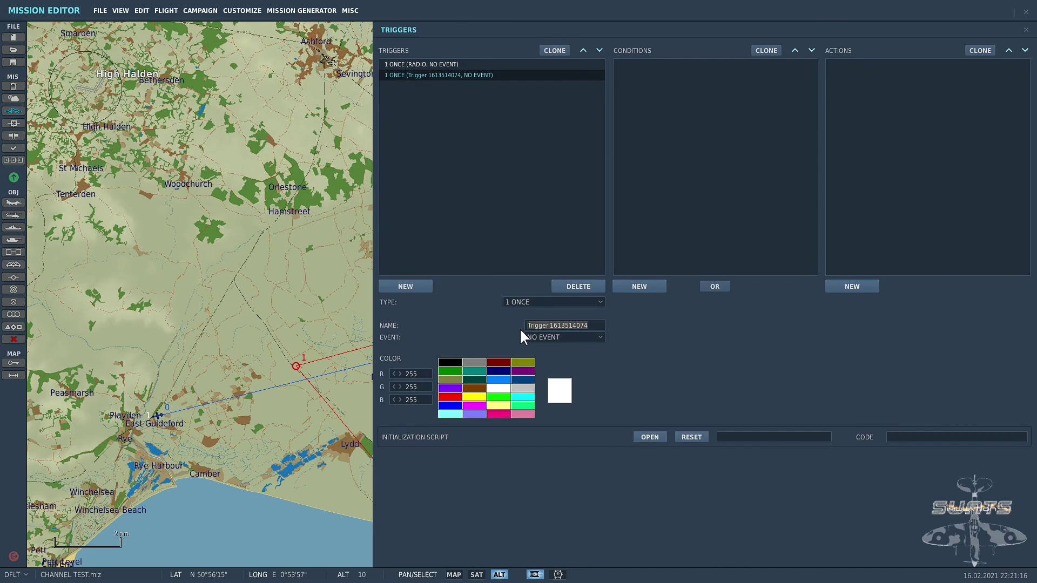
text(A8 SPAWN)
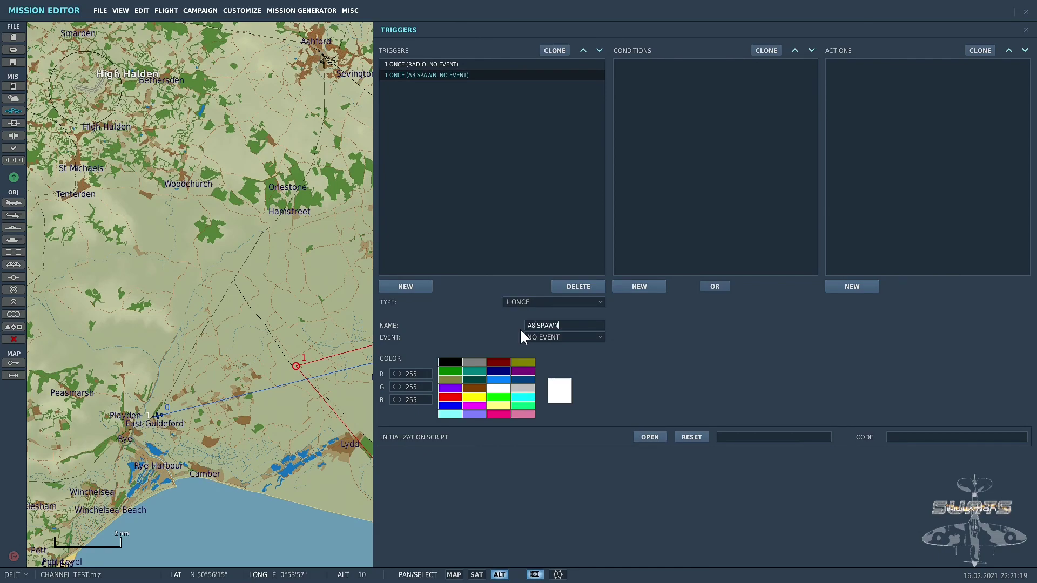
click(639, 286)
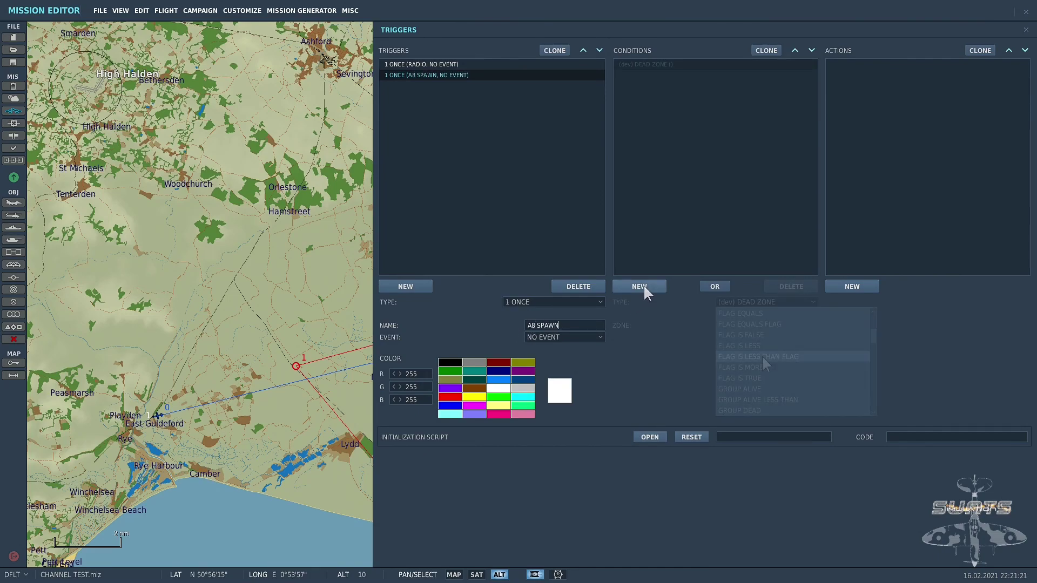
click(757, 348)
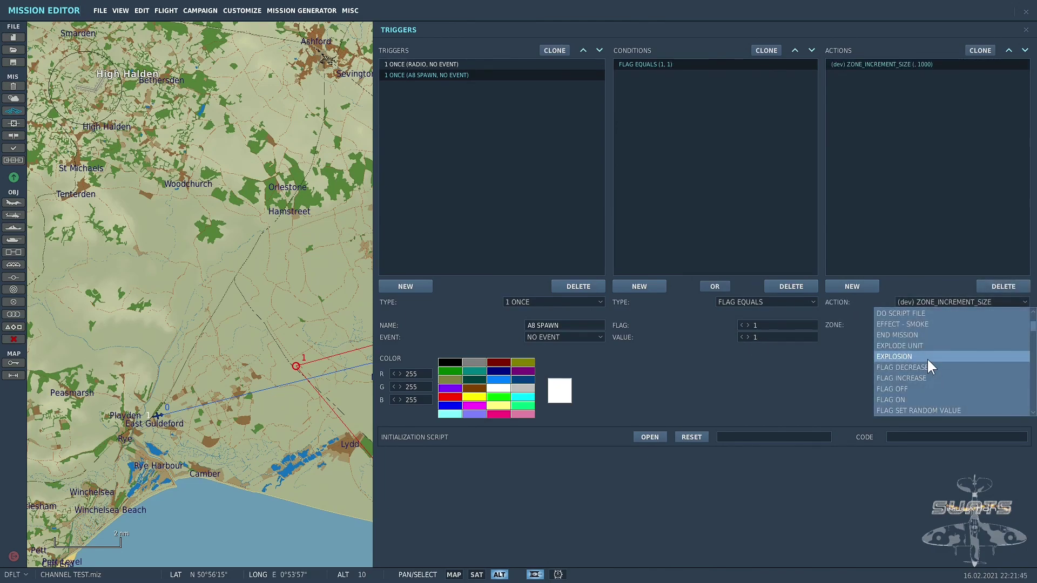
Give the A8 SPAWN trigger a GROUP ACTIVATE action for the Aerial-1 group
scroll(928, 360, down, 1)
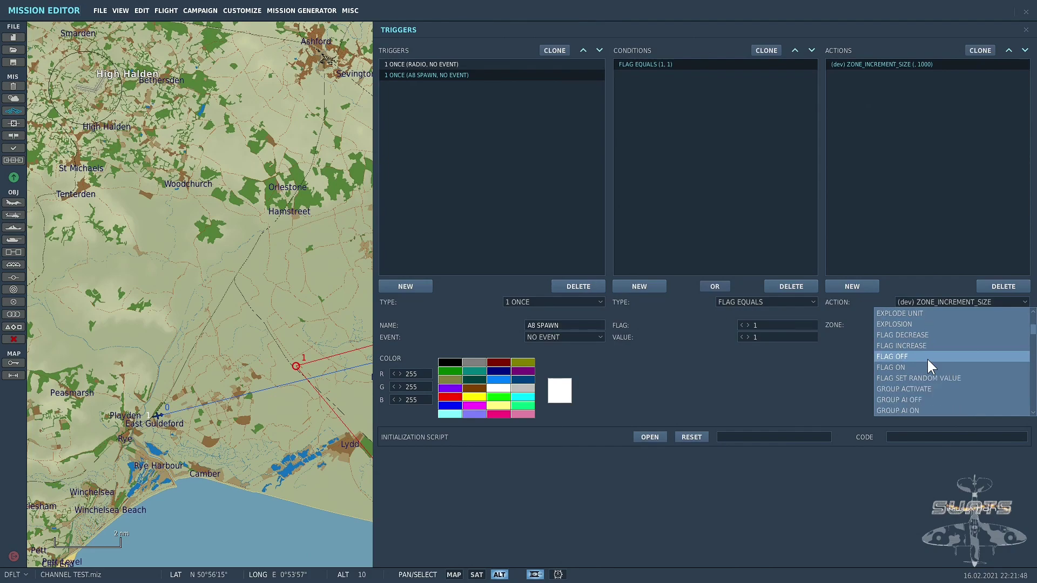
click(911, 388)
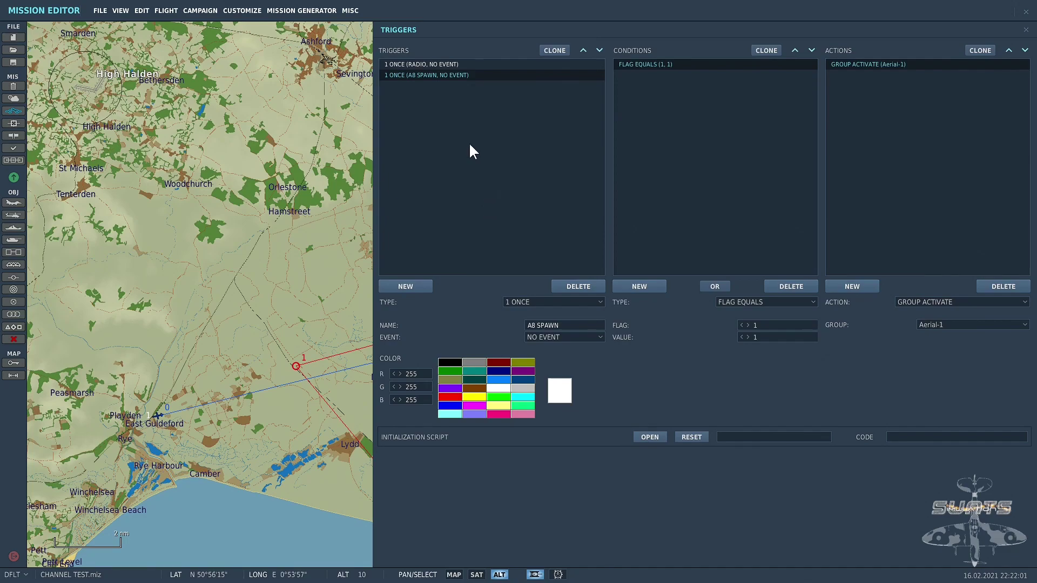
Review the radio item action settings of the RADIO trigger
click(435, 63)
click(905, 65)
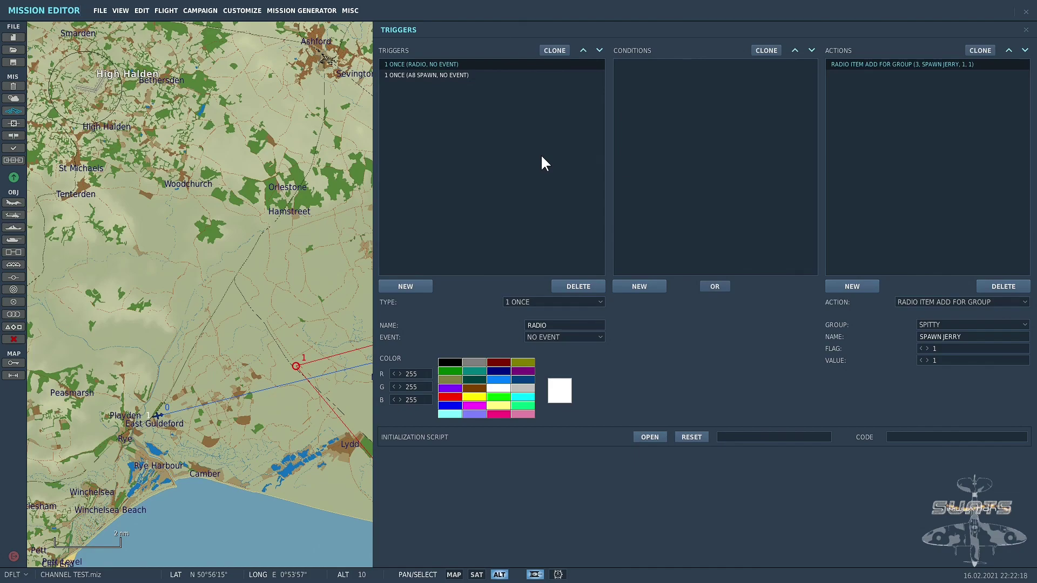
Add a RADIO ITEM REMOVE FOR GROUP action for the SPITTY group to the A8 SPAWN trigger
click(457, 74)
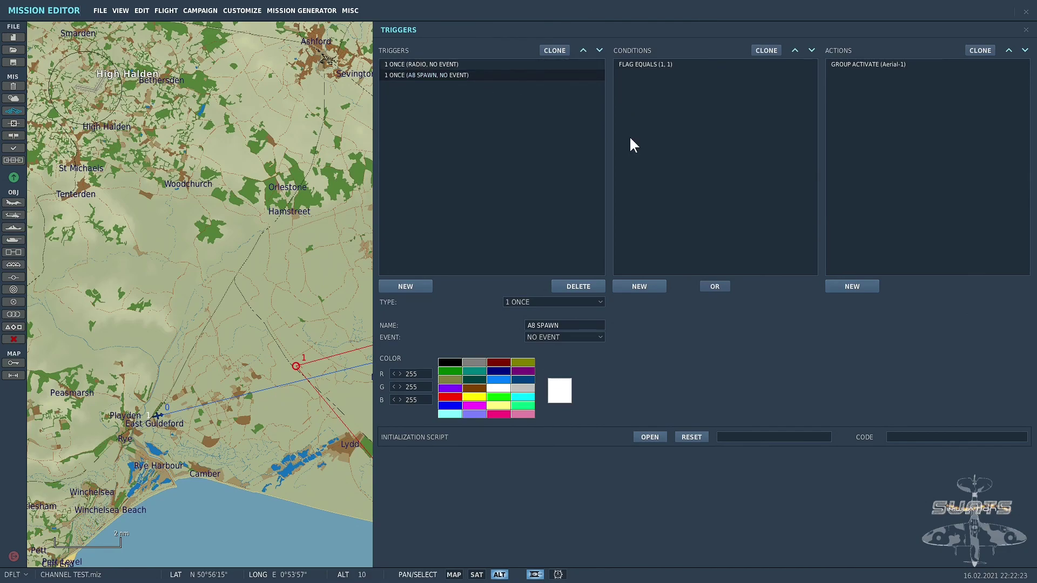
click(867, 286)
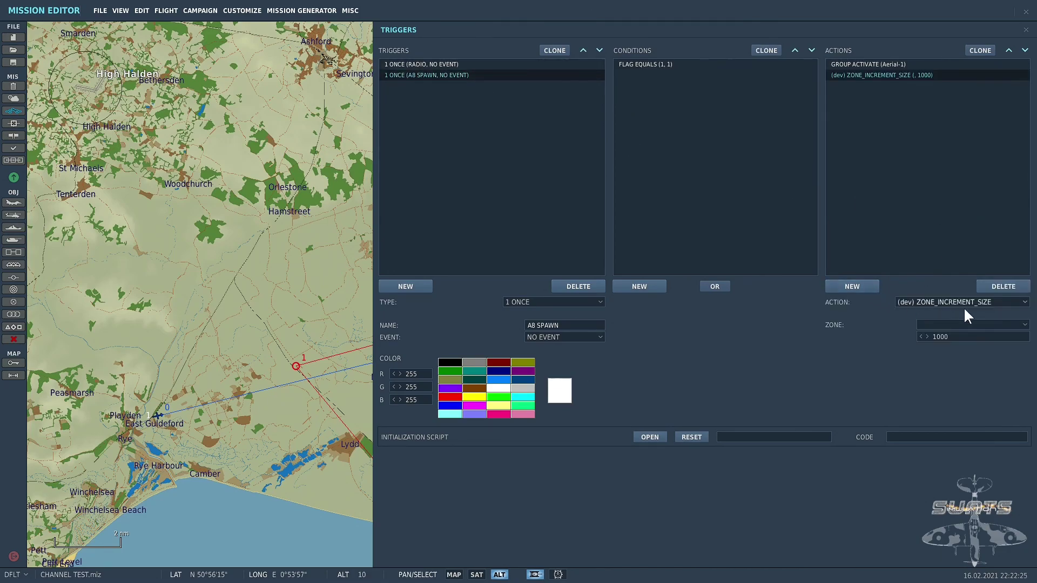
click(1025, 302)
scroll(984, 326, down, 3)
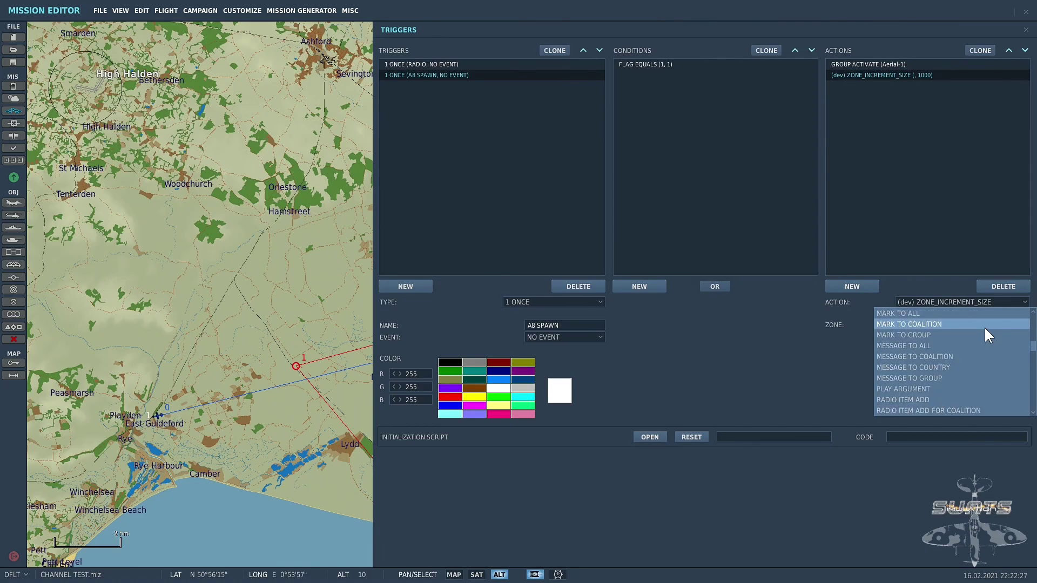
scroll(984, 326, down, 3)
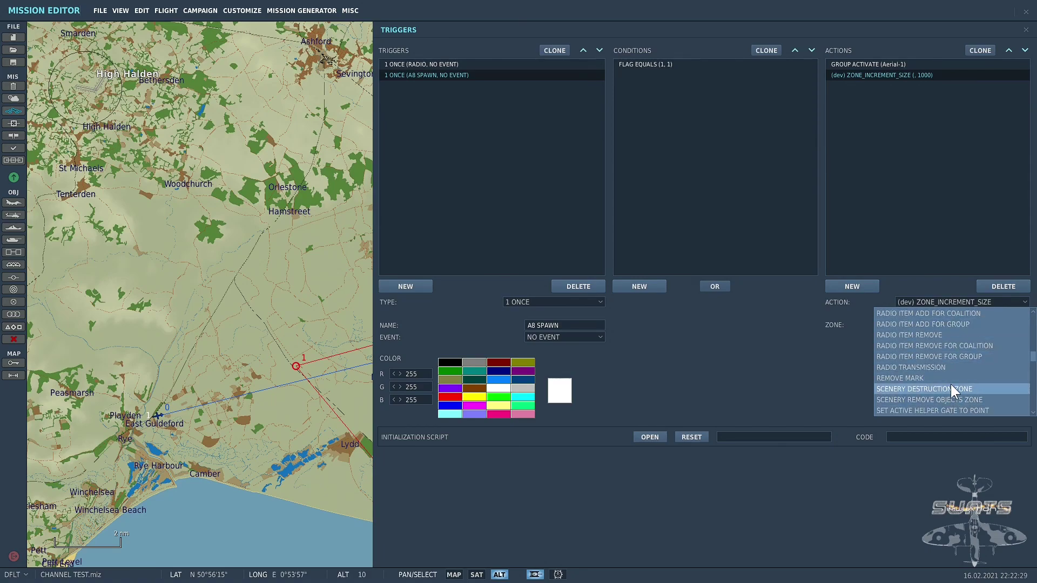
click(922, 335)
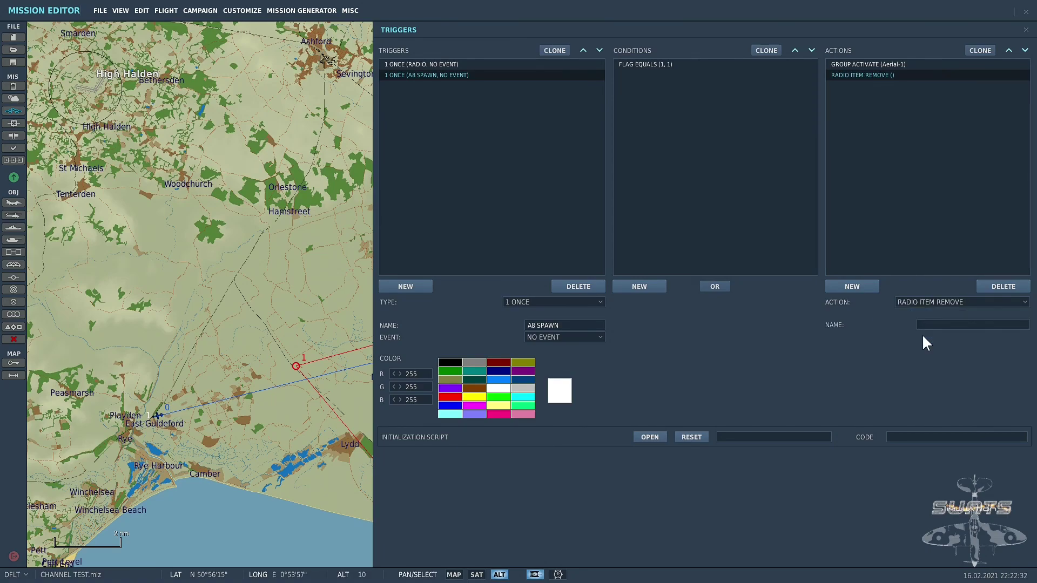
click(951, 302)
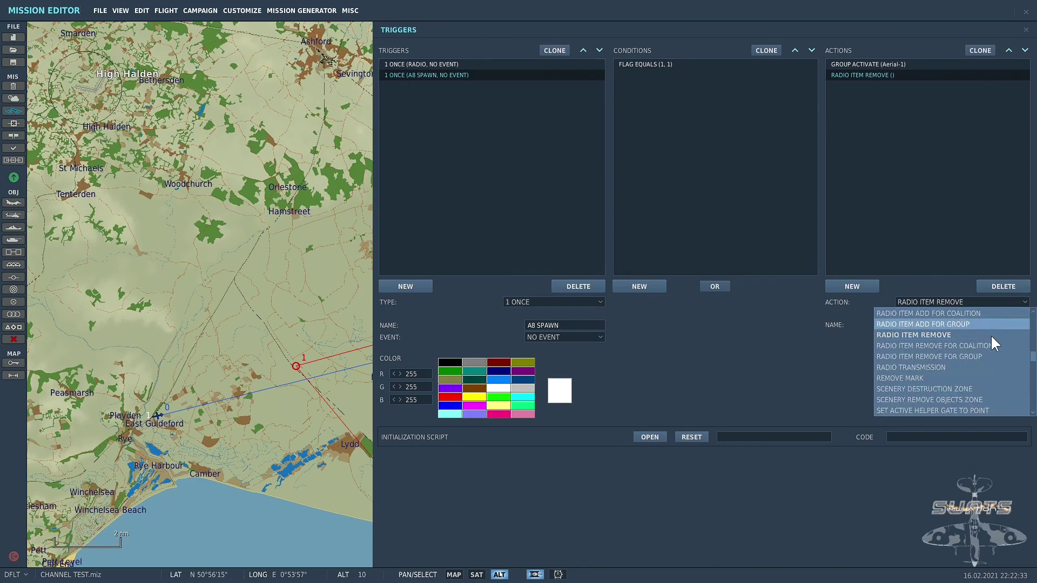
click(950, 357)
click(1025, 324)
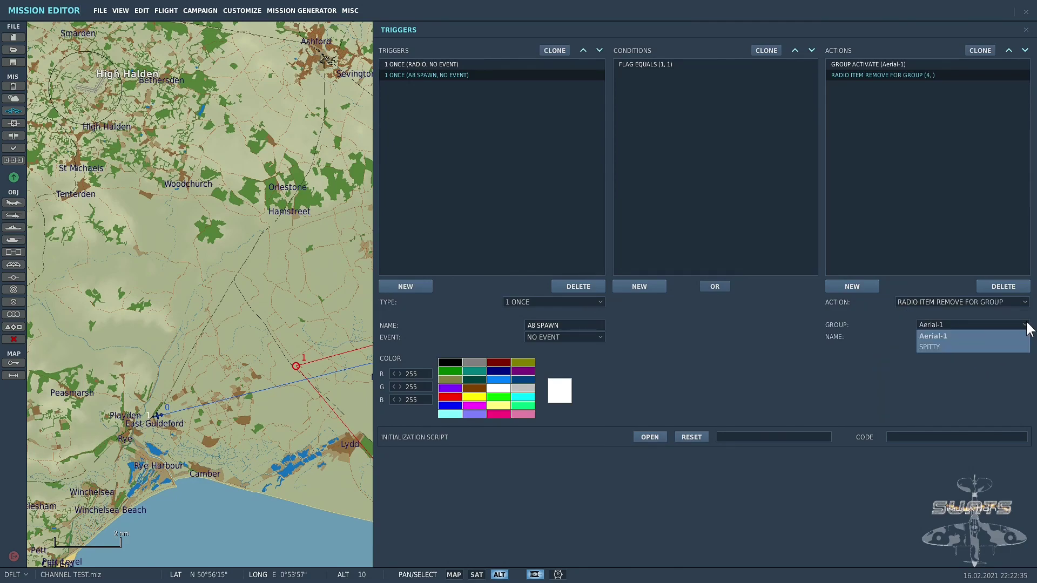
click(942, 346)
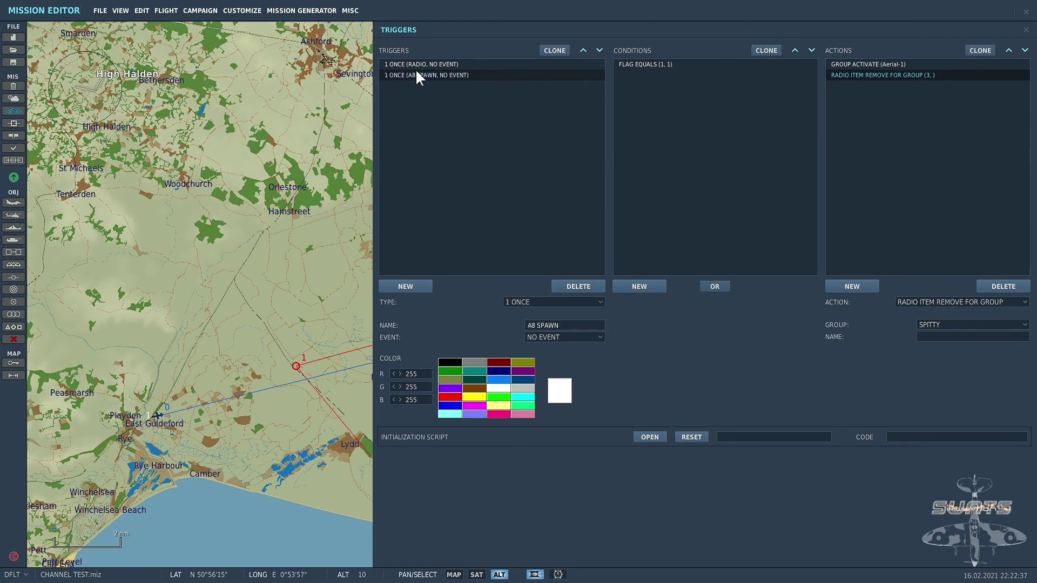
Copy the name SPAWN JERRY from the RADIO trigger's action into the radio item removal action and close the trigger settings
click(432, 64)
click(910, 63)
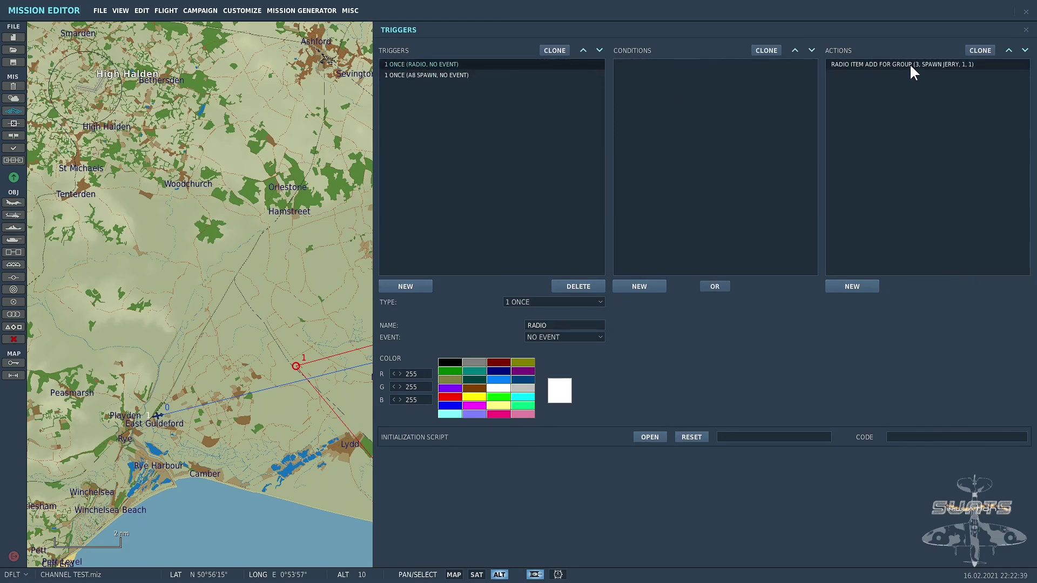
click(964, 336)
key(ctrl+c)
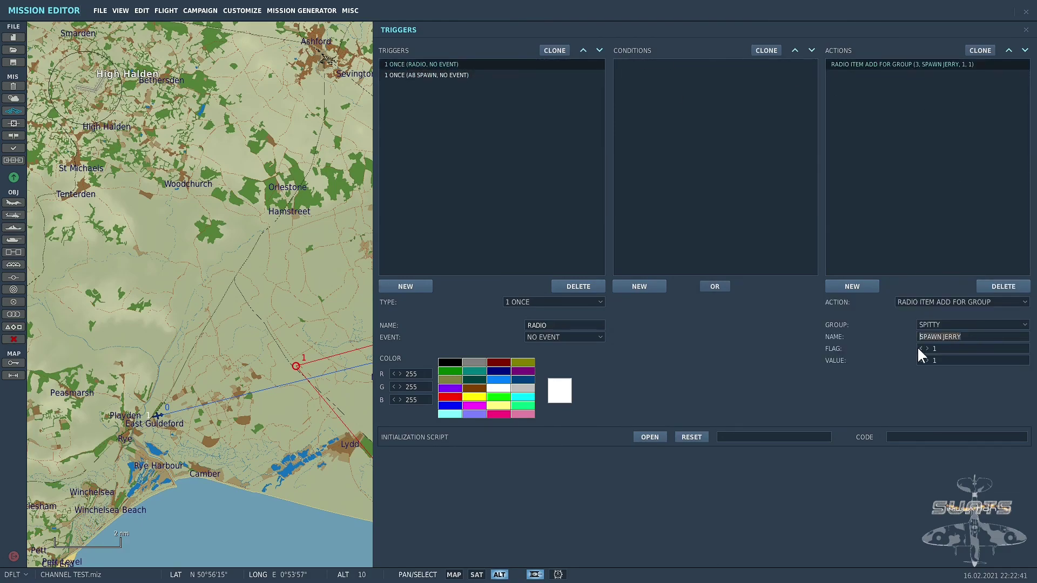
click(447, 74)
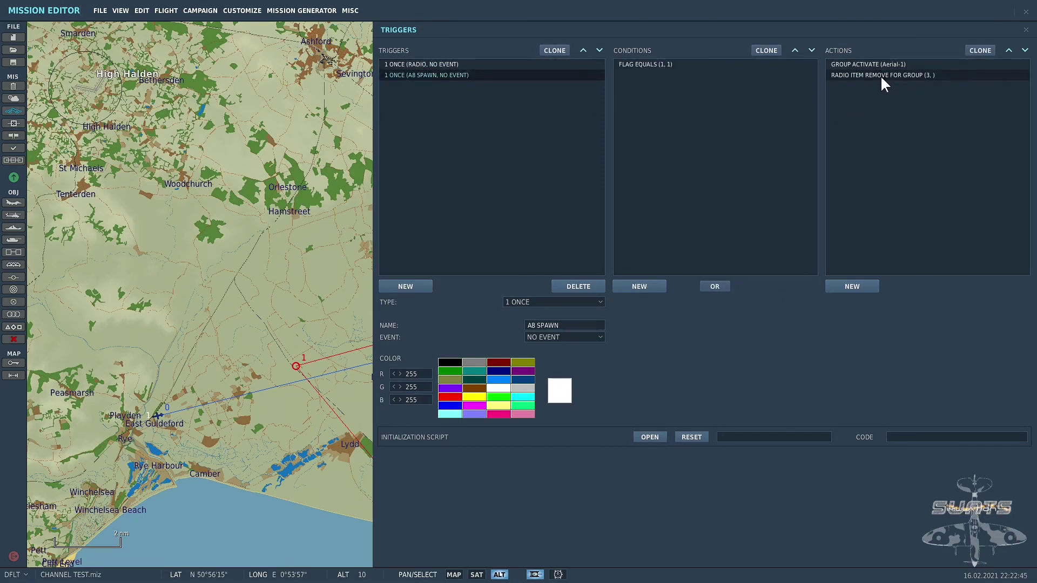
click(880, 76)
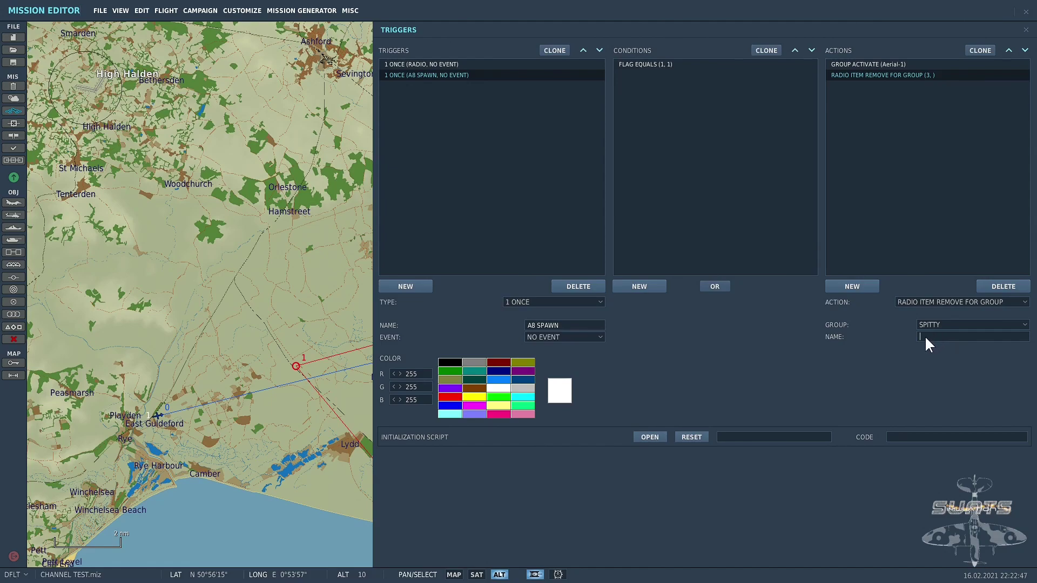
key(ctrl+v)
click(1026, 30)
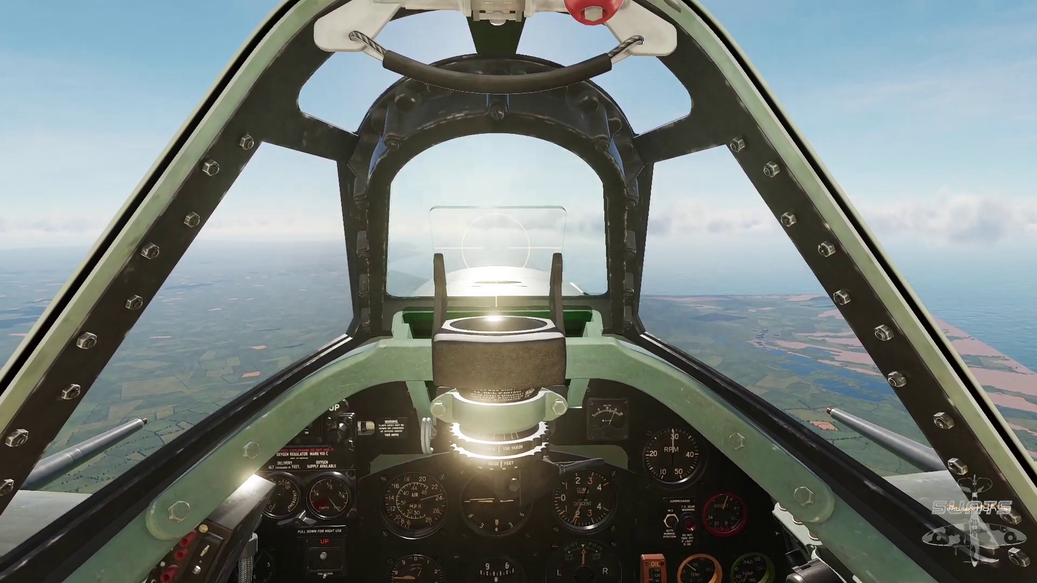
In the running mission, call the SPAWN JERRY radio item under Other and switch the external view to the Fw 190 A-8
key(backslash)
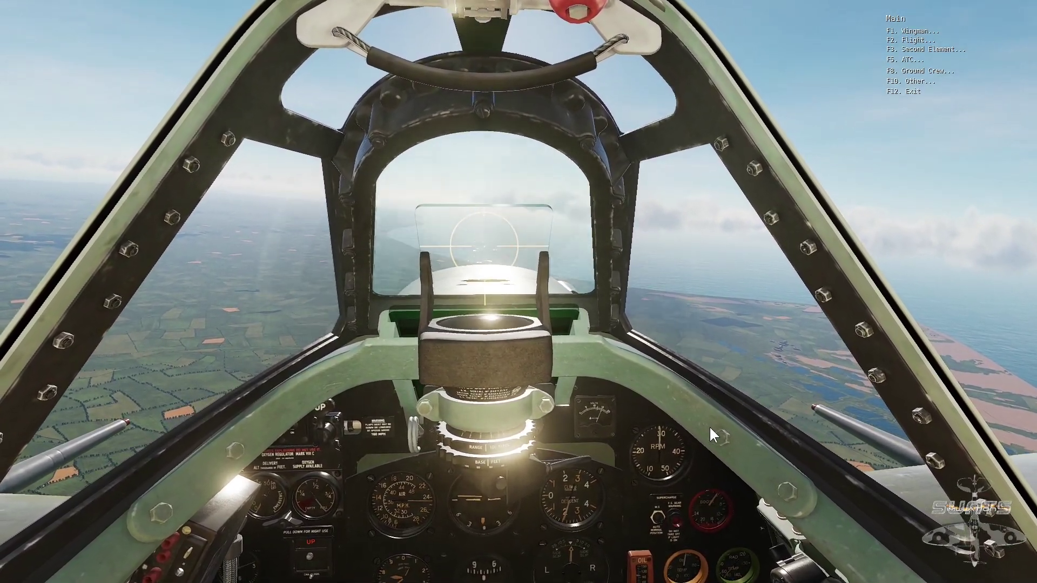
key(F10)
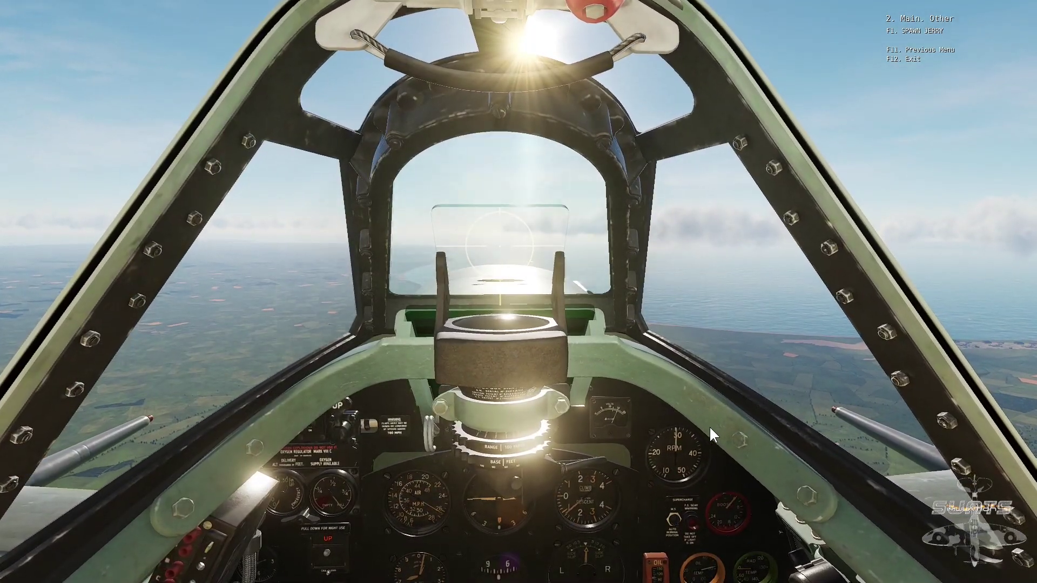
key(F1)
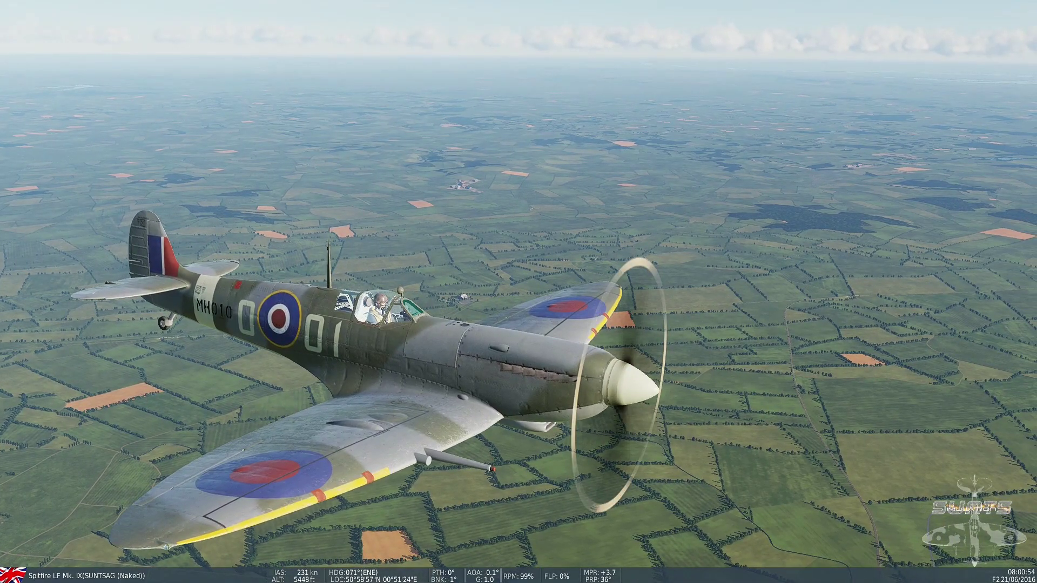
key(F2)
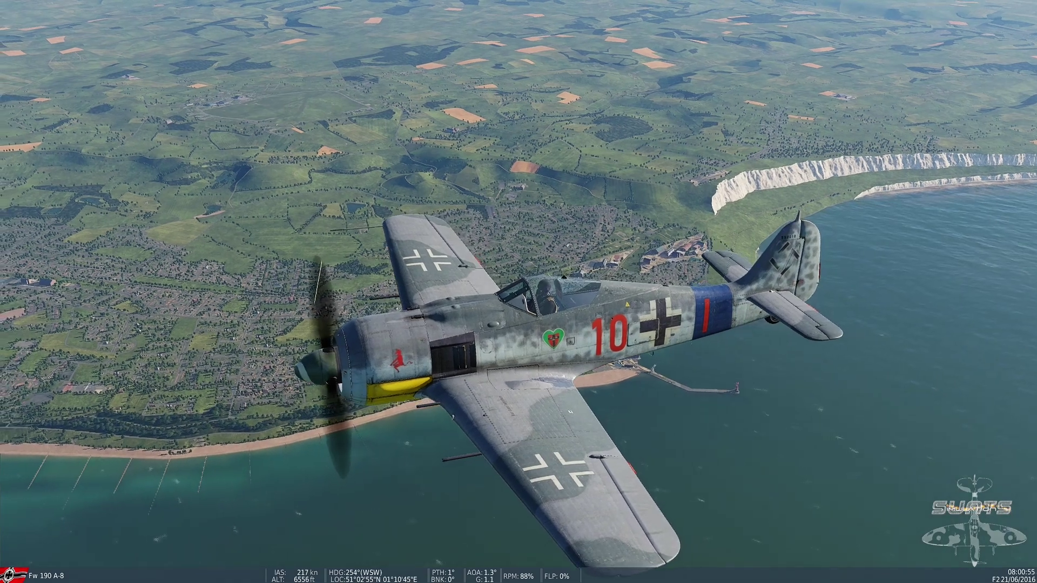